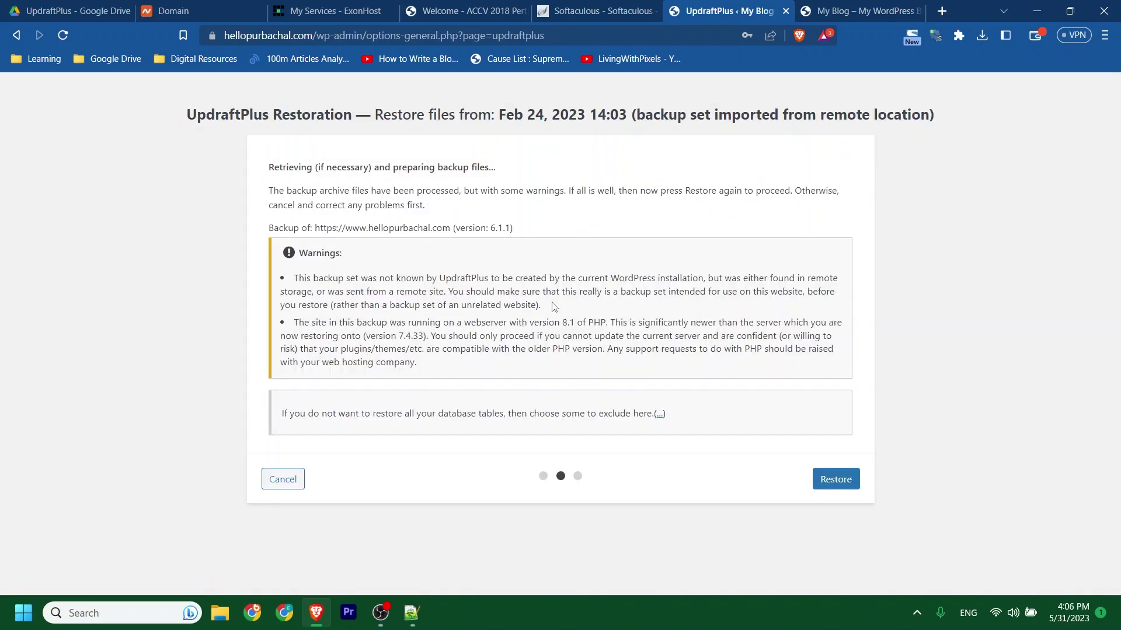
Confirm the Feb 24, 2023 backup restore, then view the restored site's homepage.
left_click(836, 479)
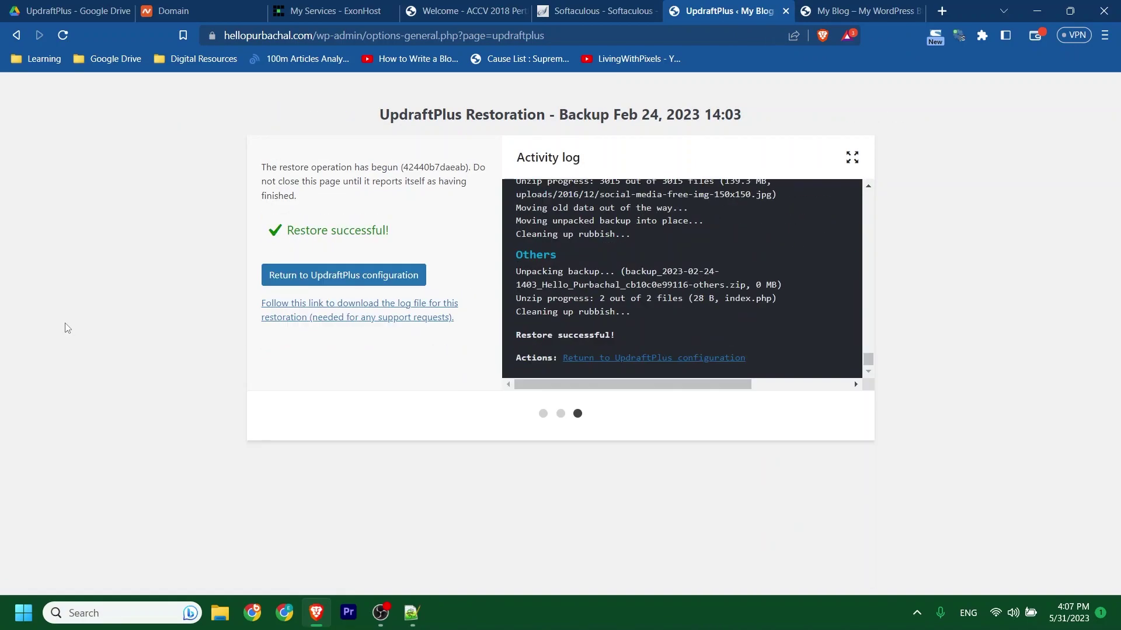
left_click(310, 273)
left_click(851, 11)
scroll(1118, 192, "down", 6)
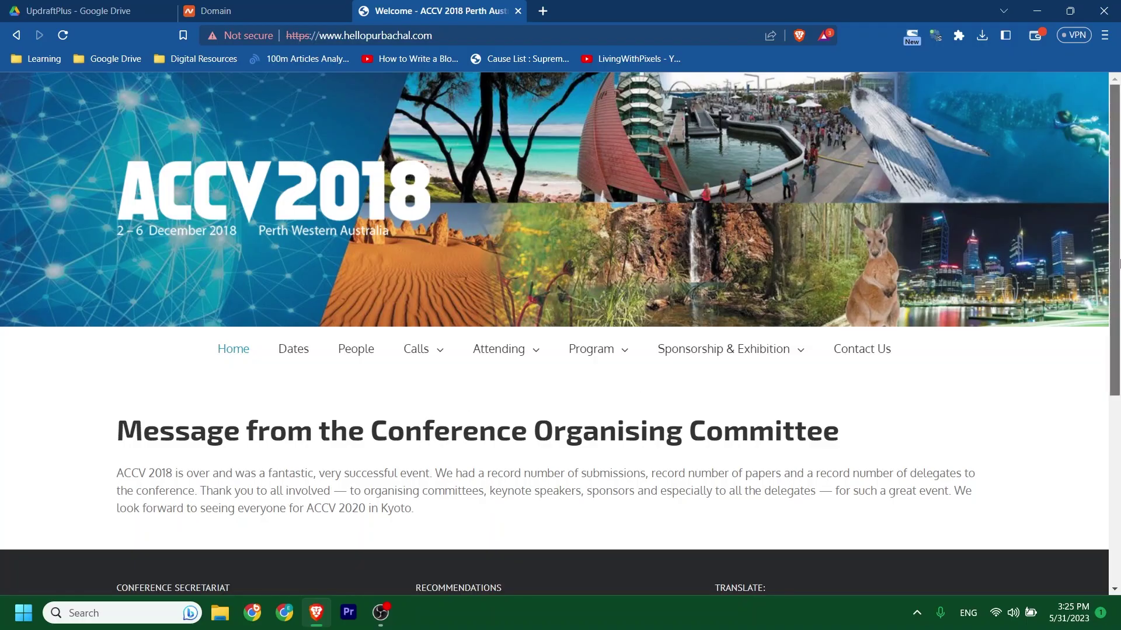
Scroll hellopurbachal.com to confirm it shows the unrelated ACCV 2018 conference page.
scroll(1114, 450, "down", 5)
scroll(1118, 450, "up", 5)
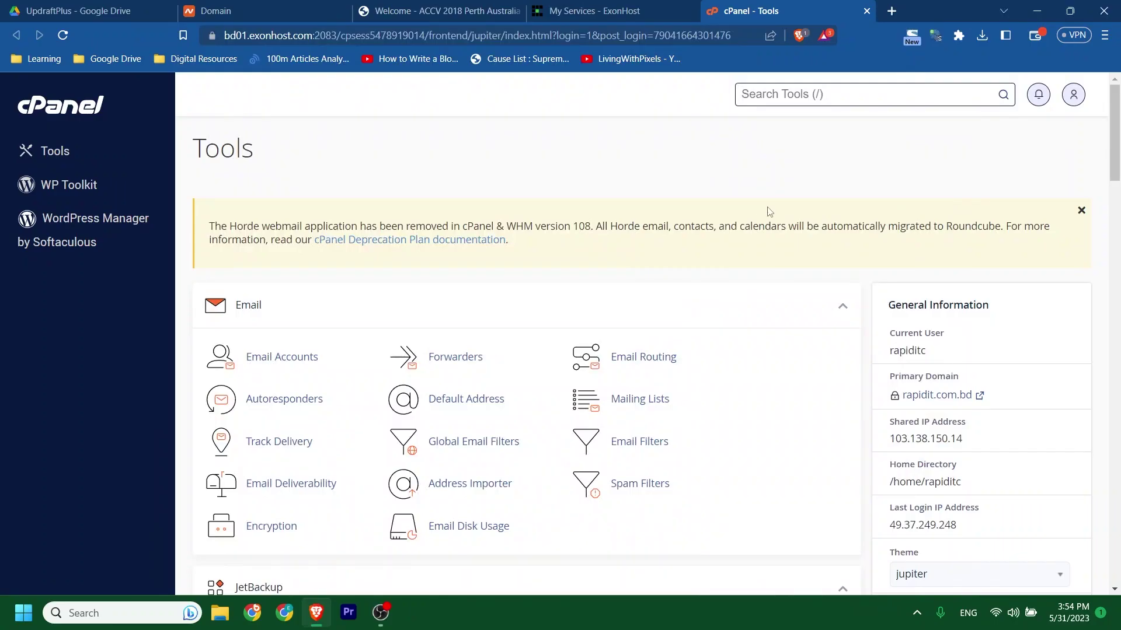
left_click_drag(1115, 123, 1117, 525)
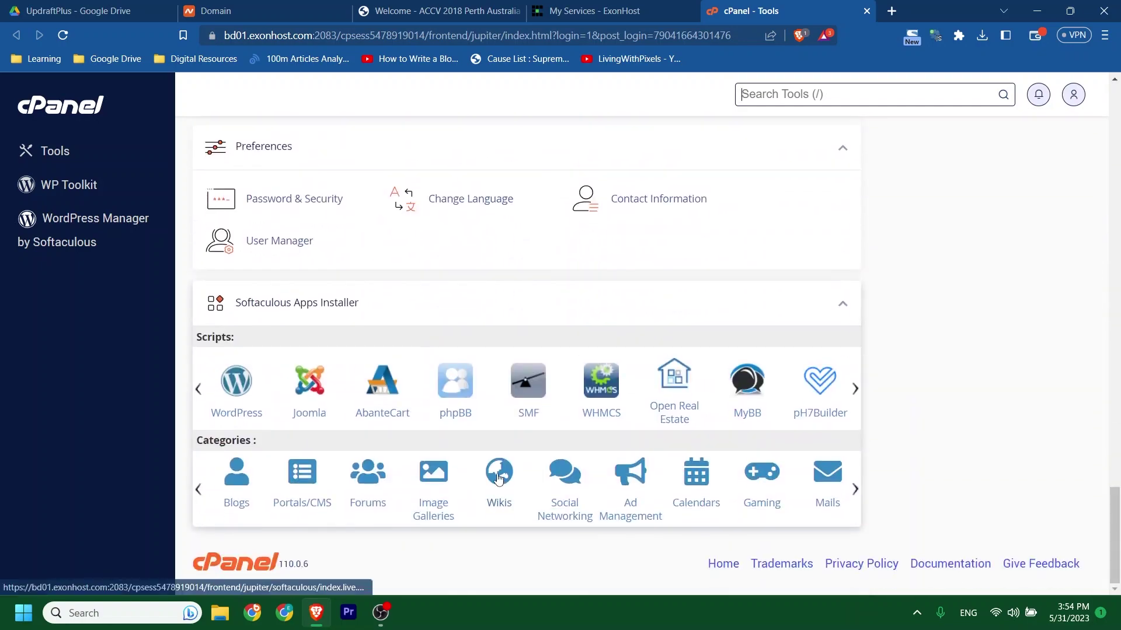
left_click(232, 382)
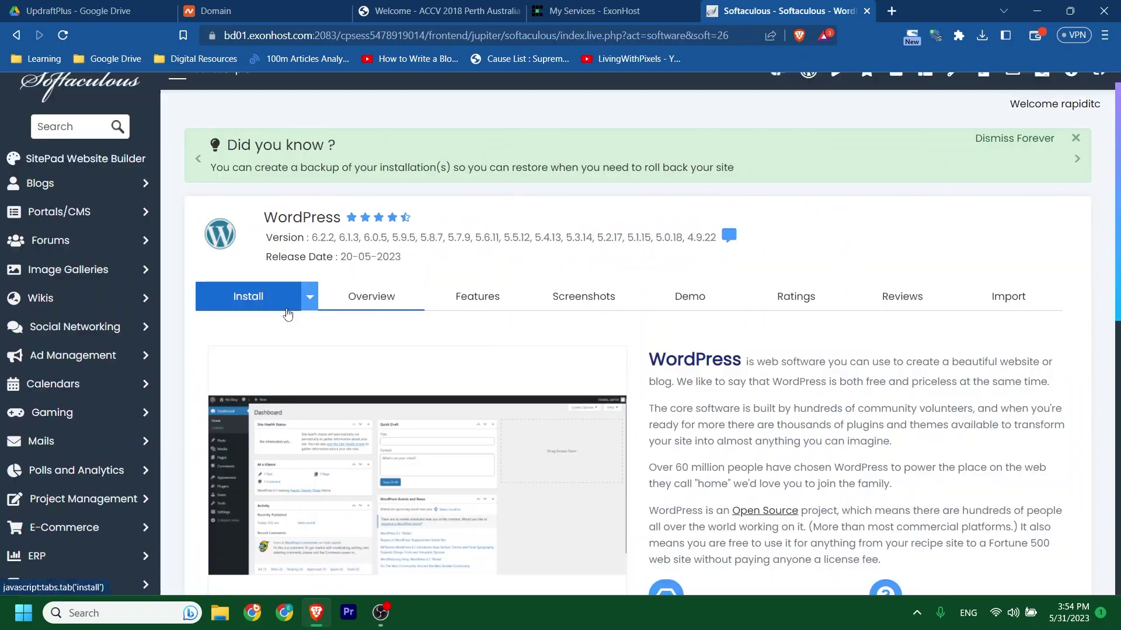
left_click(255, 298)
scroll(583, 350, "down", 3)
left_click(274, 248)
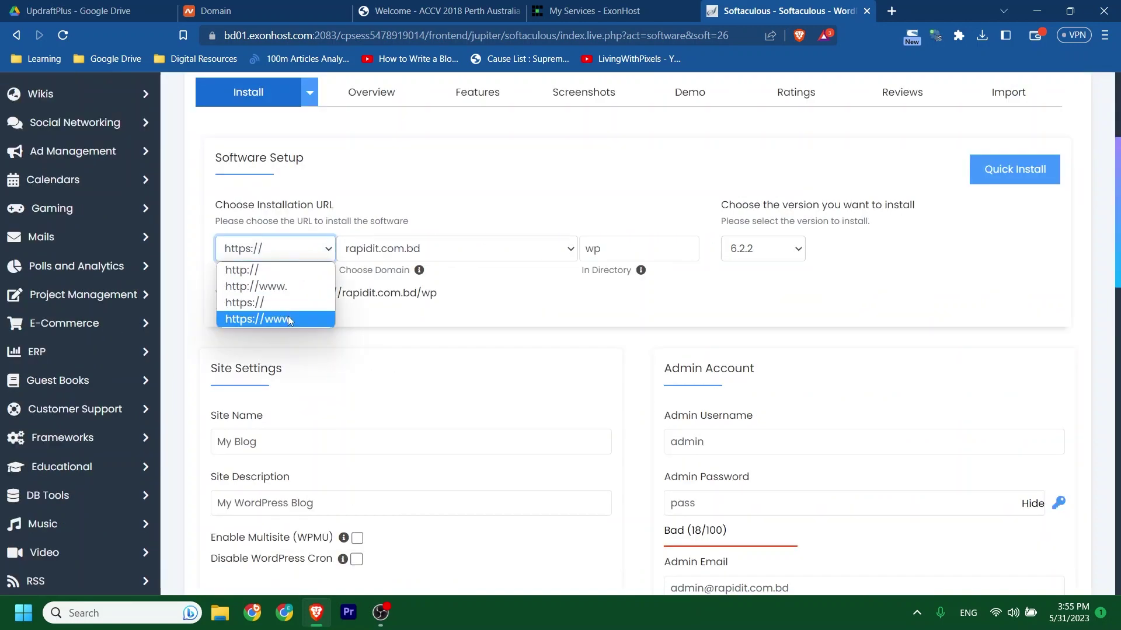
left_click(251, 318)
left_click(456, 248)
left_click(388, 318)
Clear the wp subdirectory to install at root, fill in the admin details, and install.
left_click(639, 248)
key("BackSpace")
key("BackSpace")
key("Tab")
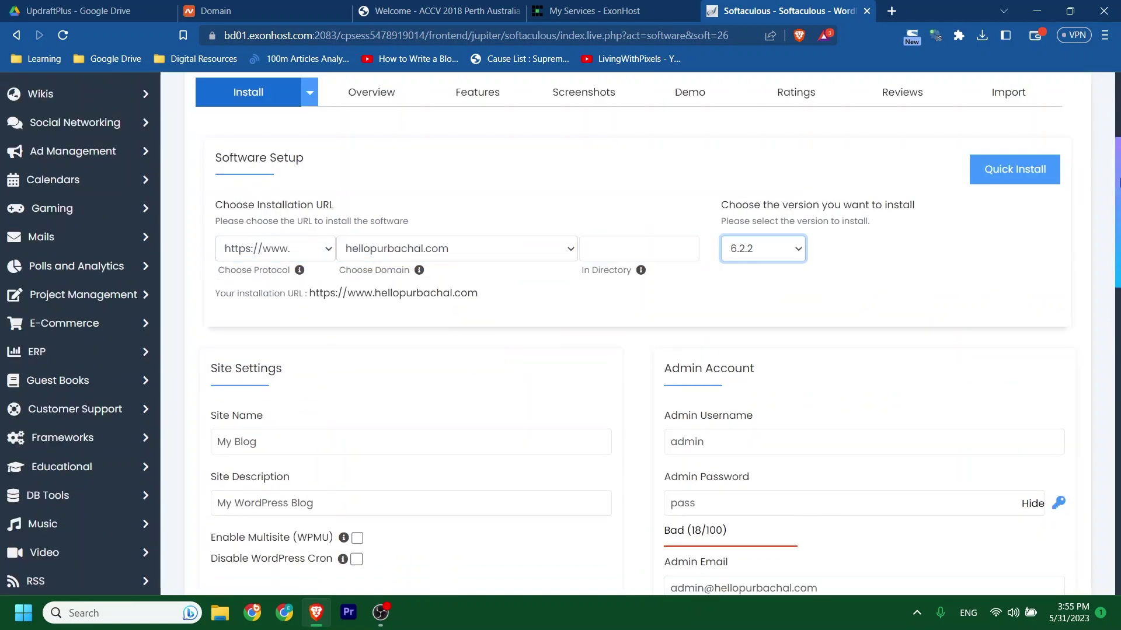
scroll(1118, 219, "down", 2)
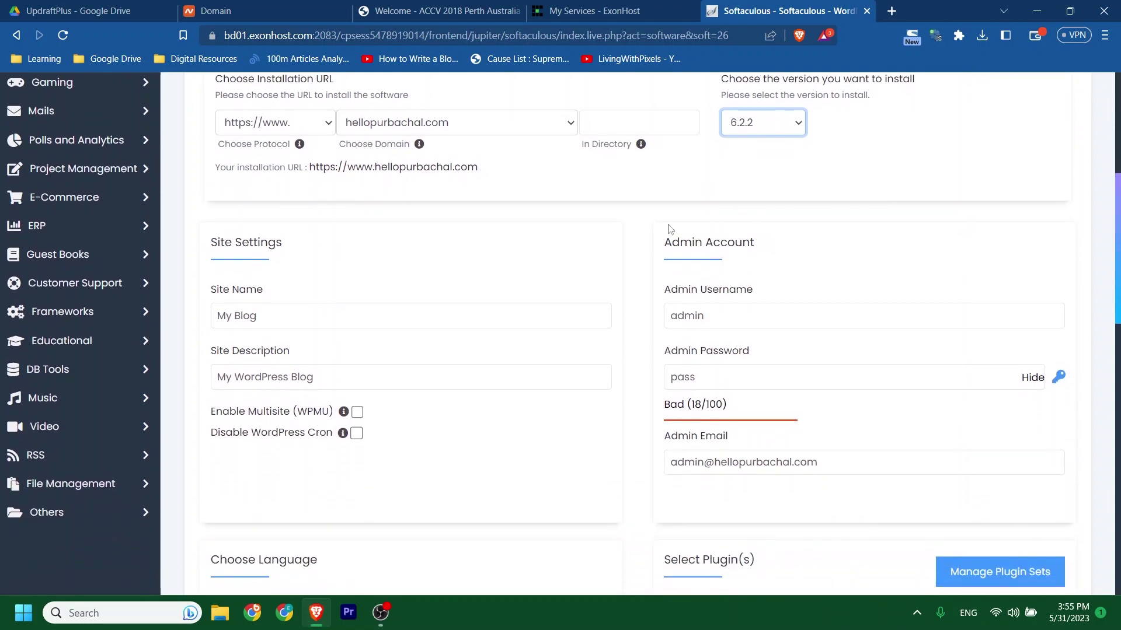
left_click(277, 315)
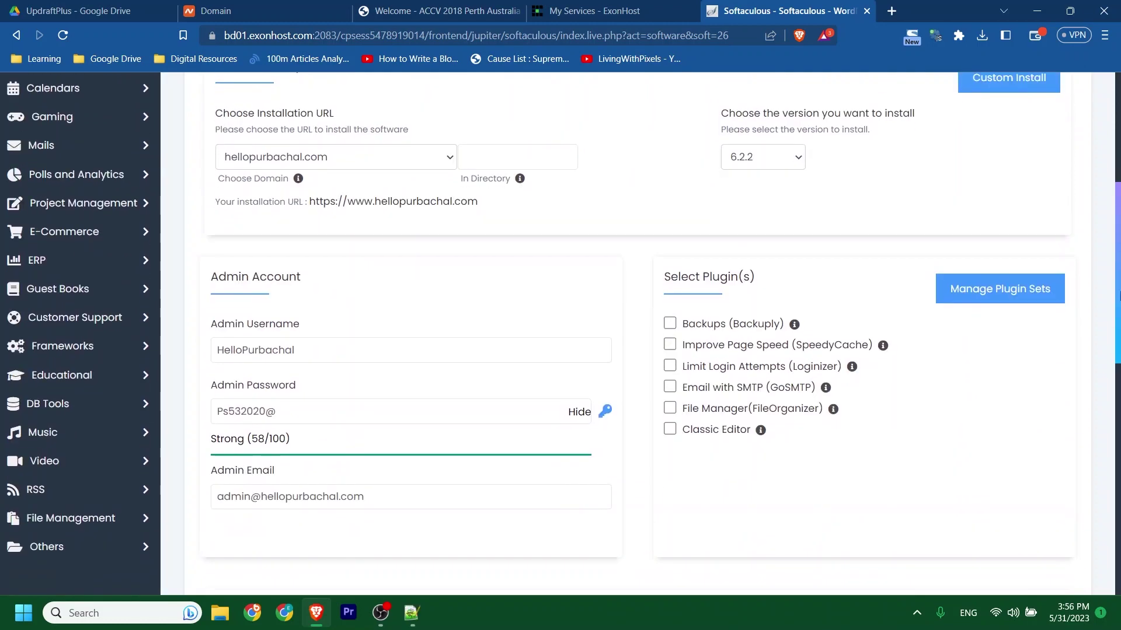
scroll(584, 350, "down", 5)
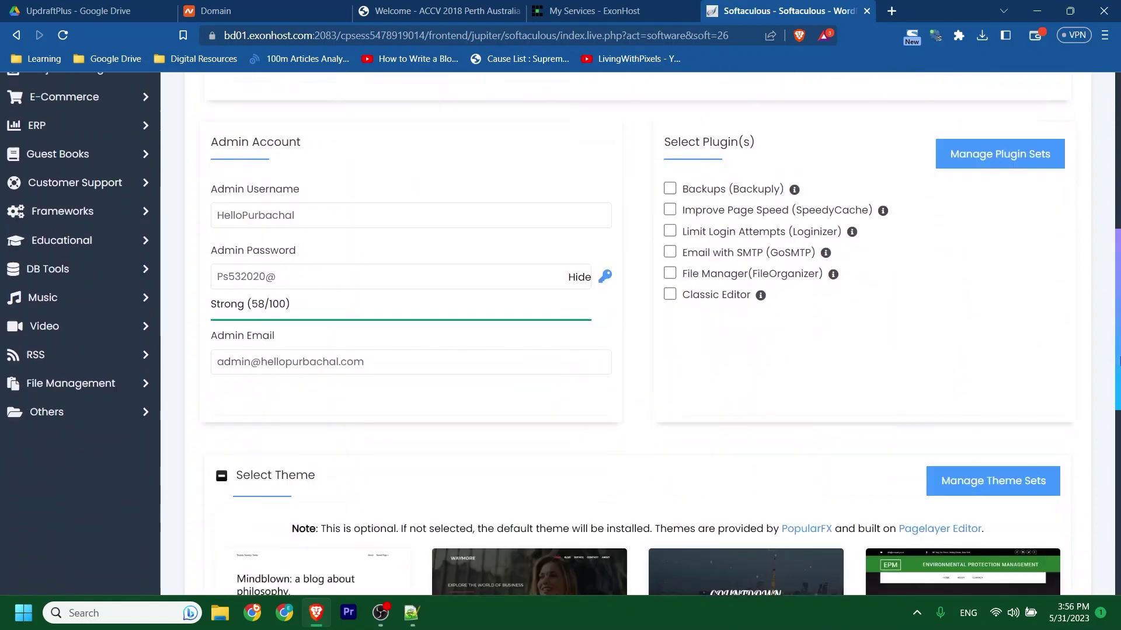
scroll(956, 536, "down", 5)
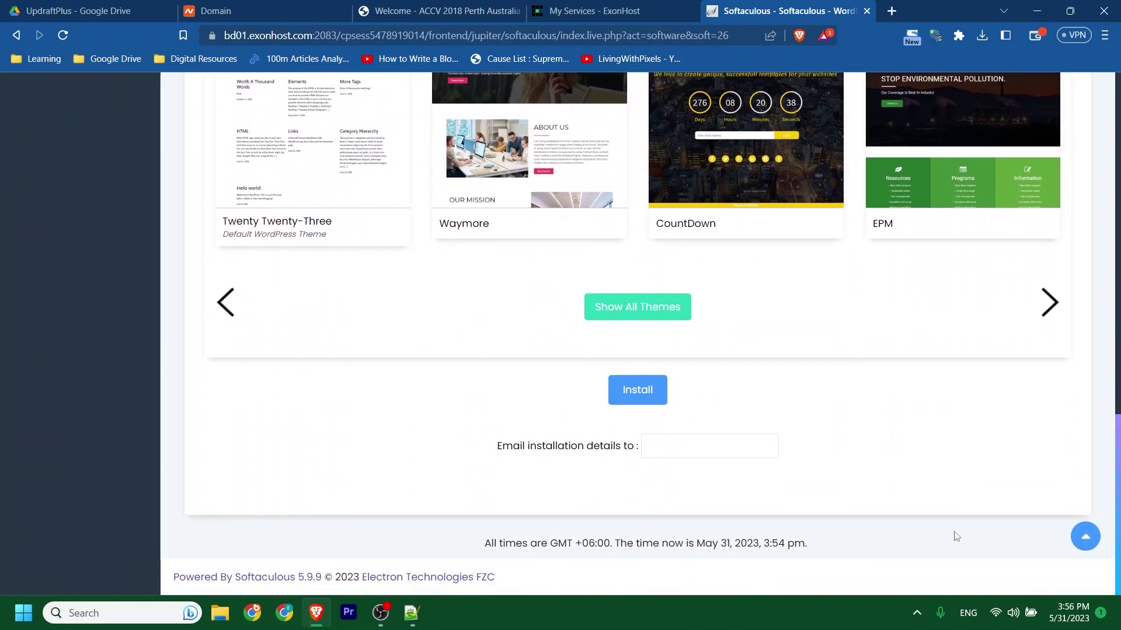
left_click(633, 392)
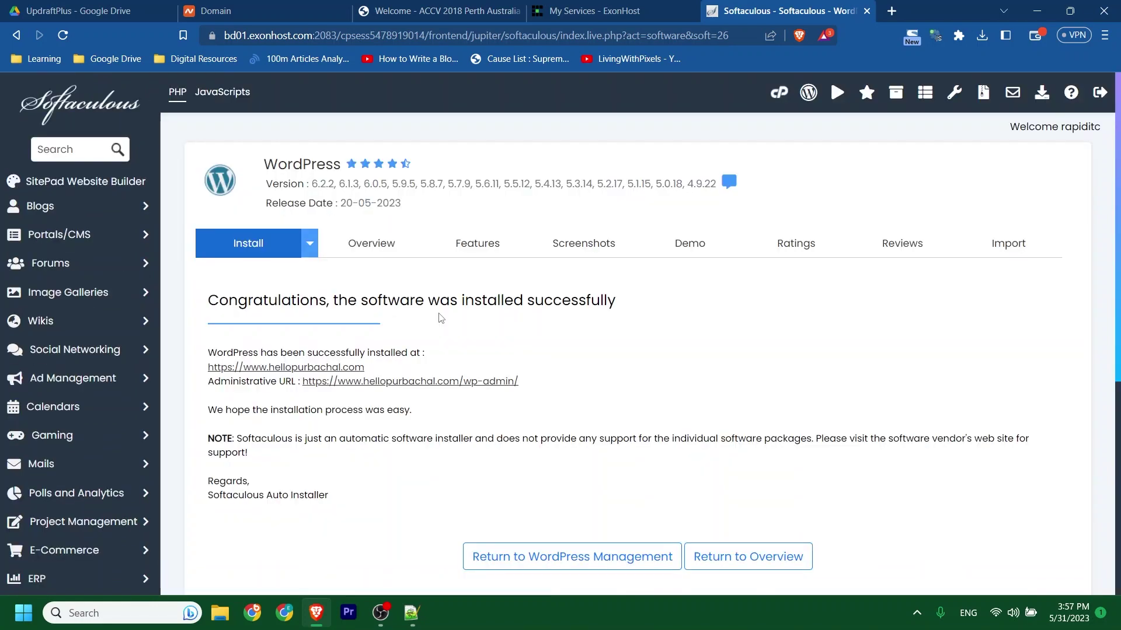
Open the new site's admin and check its Posts and Pages before returning to the Dashboard.
left_click(283, 367)
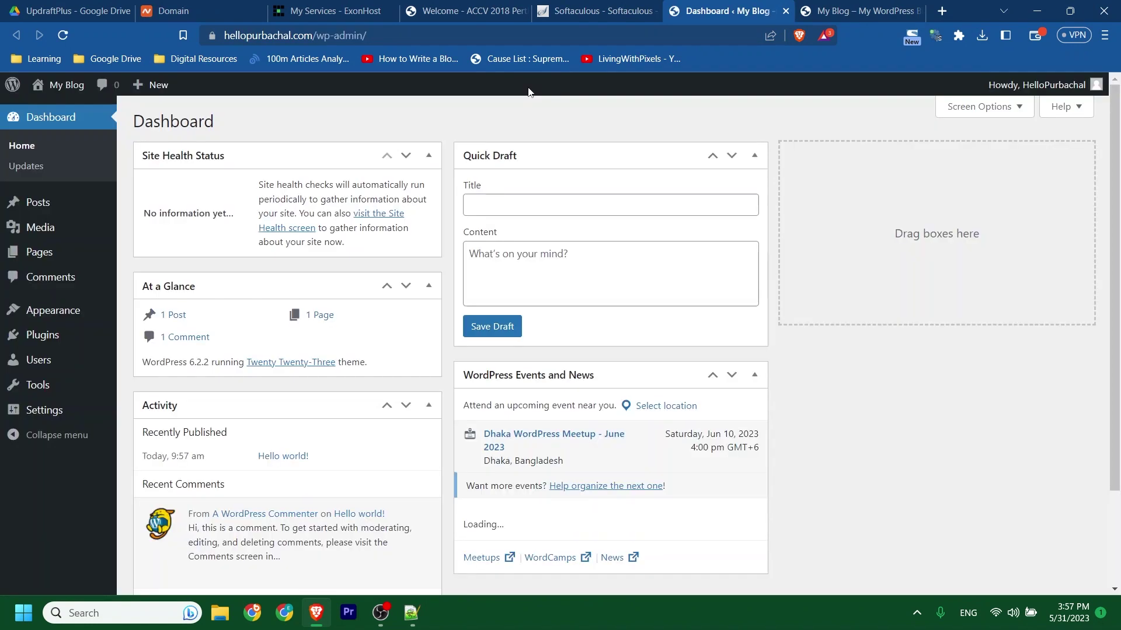
left_click(38, 203)
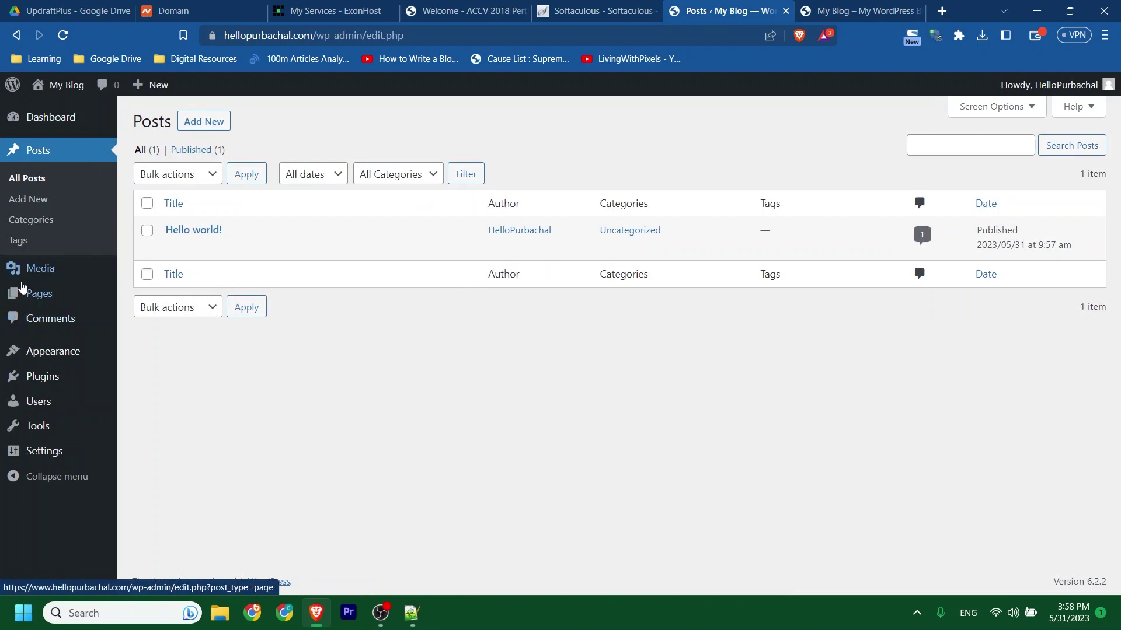
left_click(40, 293)
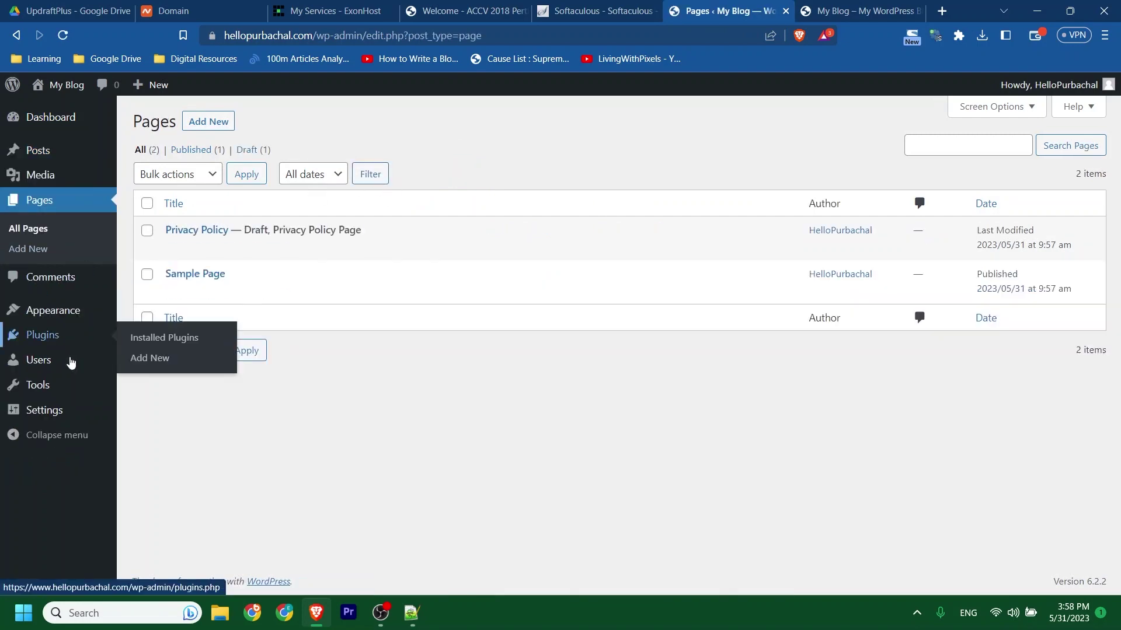
left_click(51, 117)
Search Add New plugins for UpdraftPlus, install and activate it, and open its settings.
mouse_move(42, 339)
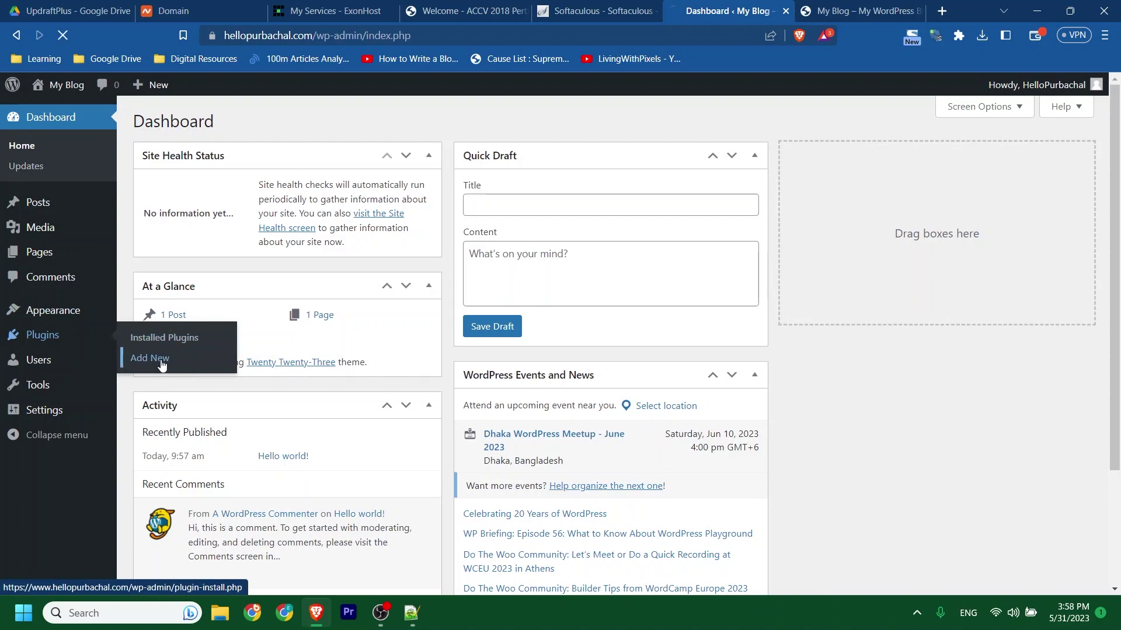
left_click(974, 161)
type("up")
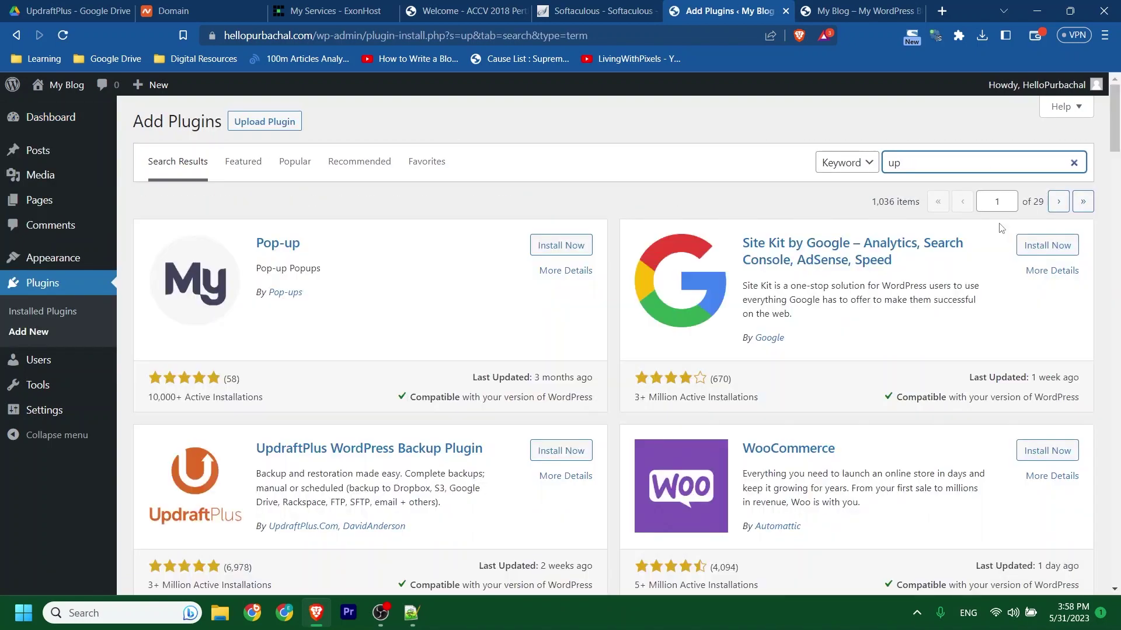
left_click(563, 451)
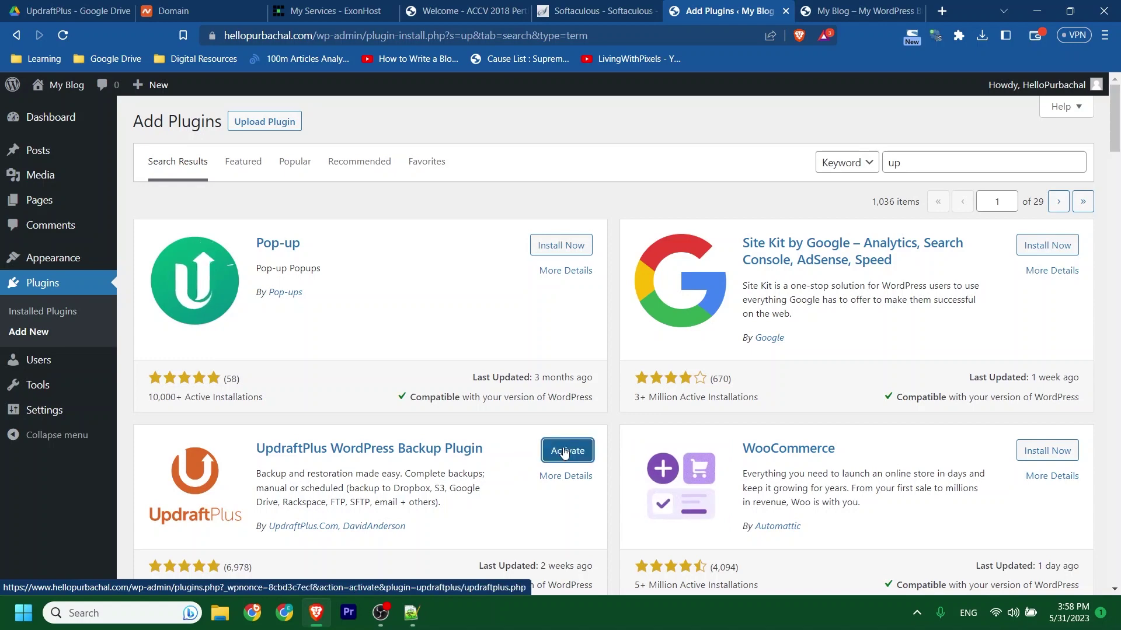
left_click(564, 451)
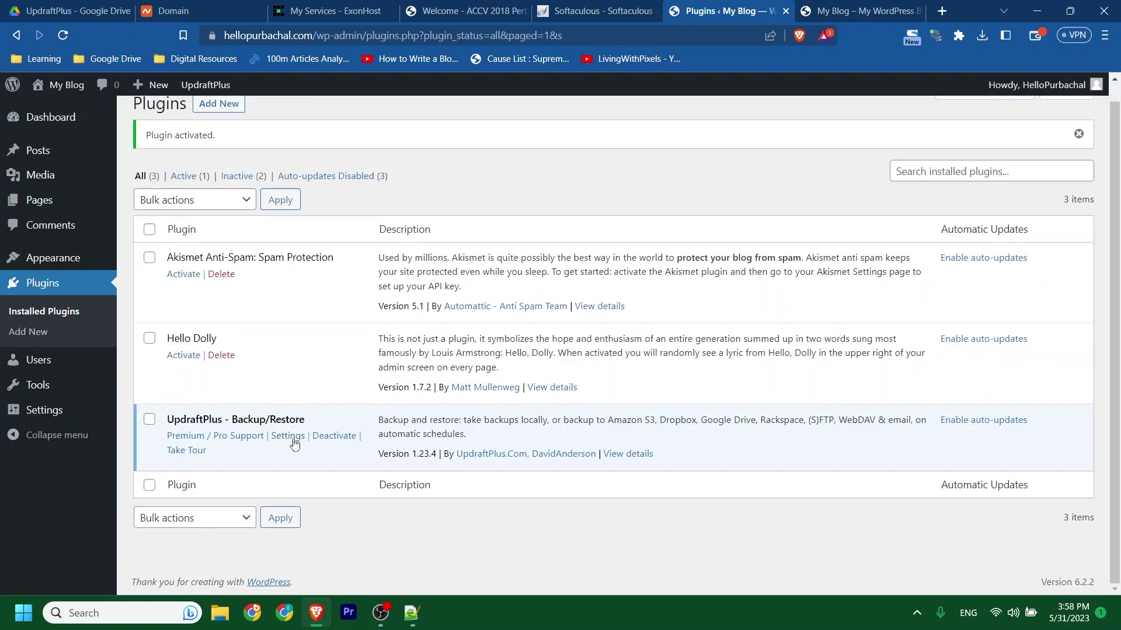
left_click(289, 437)
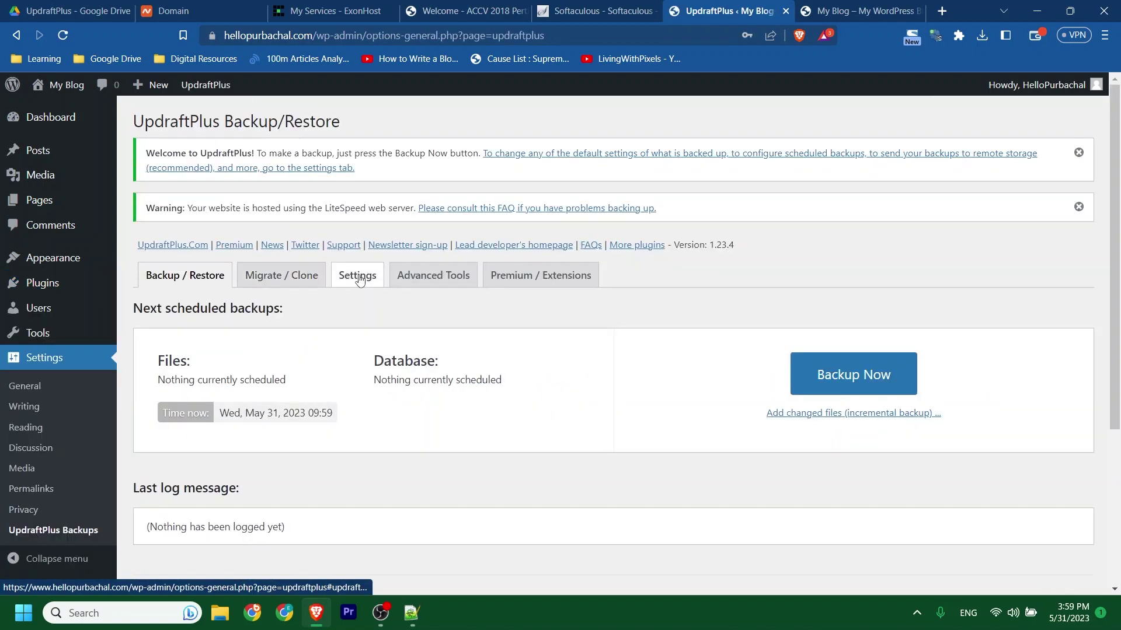
Select Google Drive as UpdraftPlus remote storage and save the settings.
left_click(358, 276)
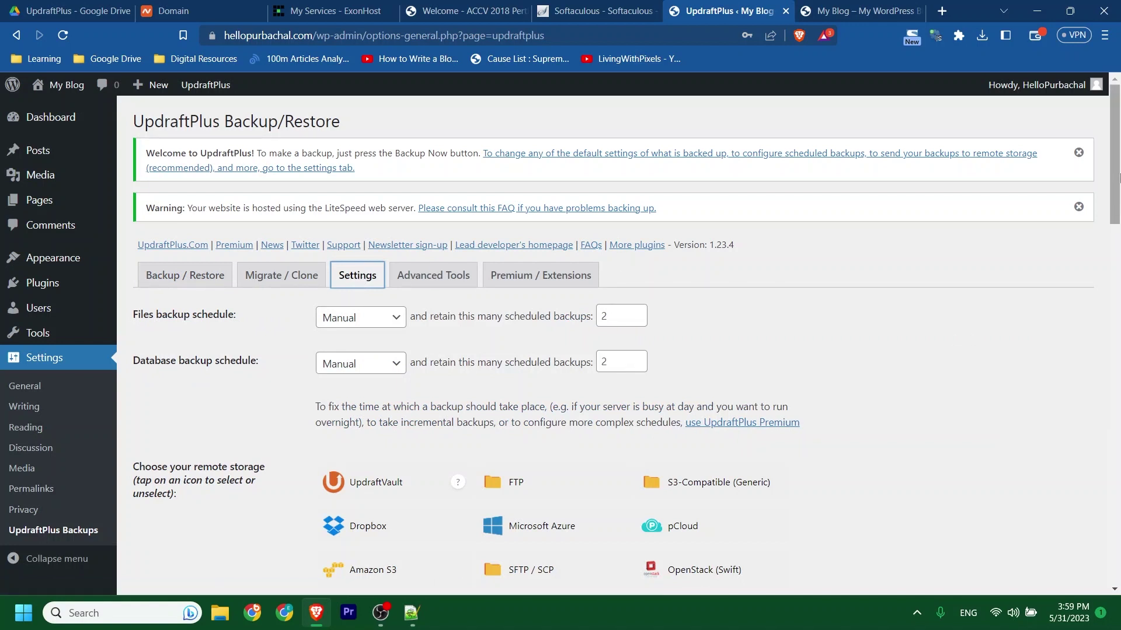
left_click_drag(1118, 176, 1118, 238)
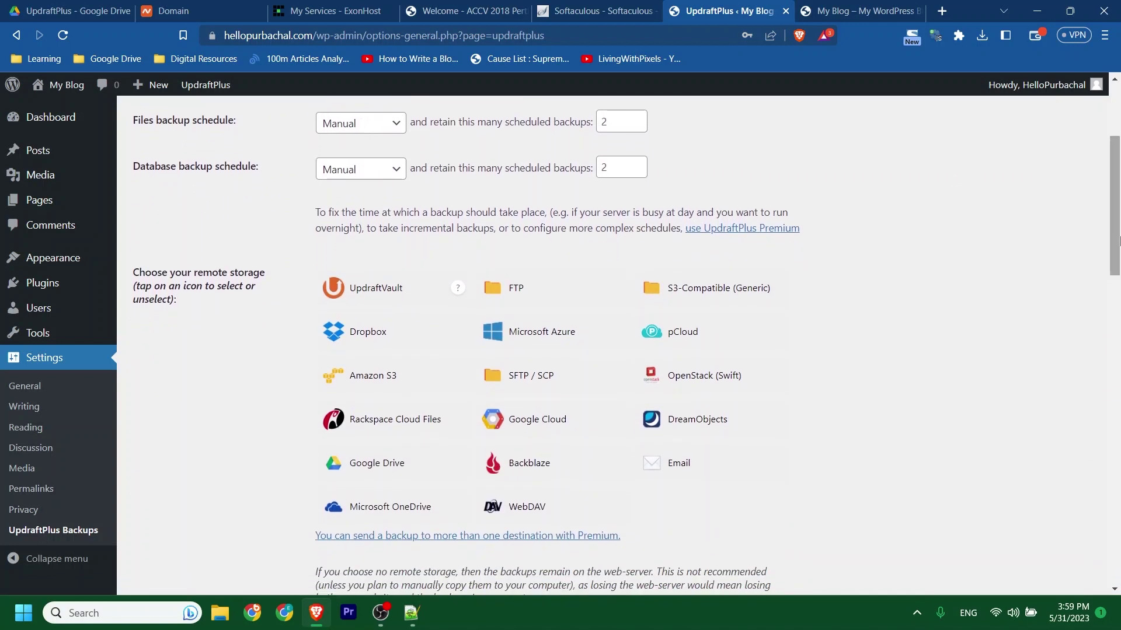
left_click(381, 464)
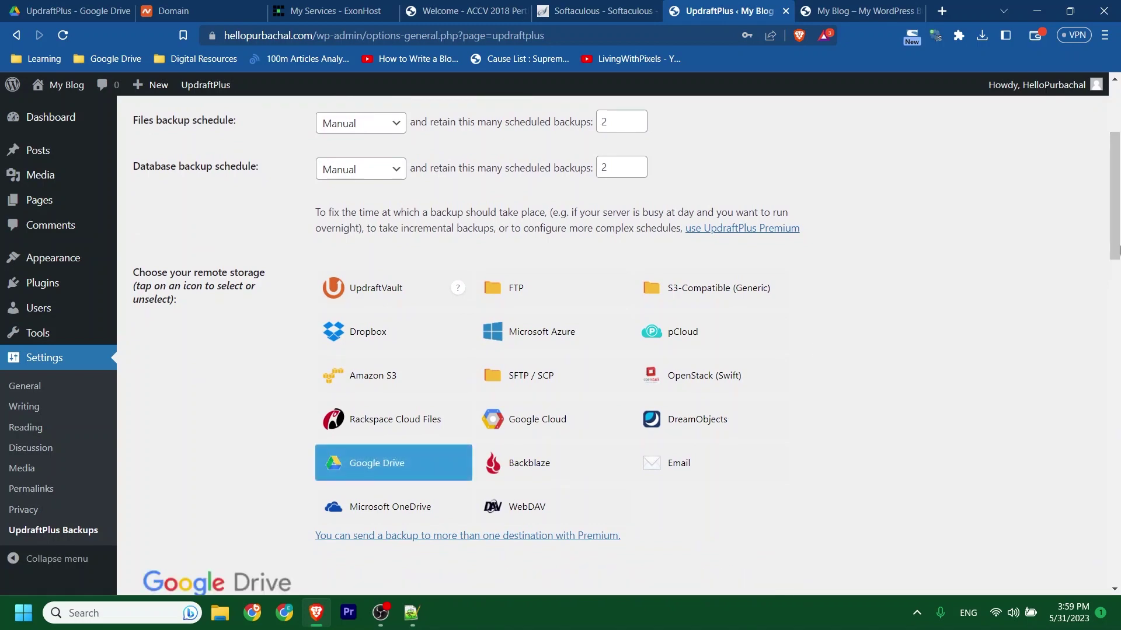
left_click_drag(1118, 242, 1117, 535)
left_click(351, 488)
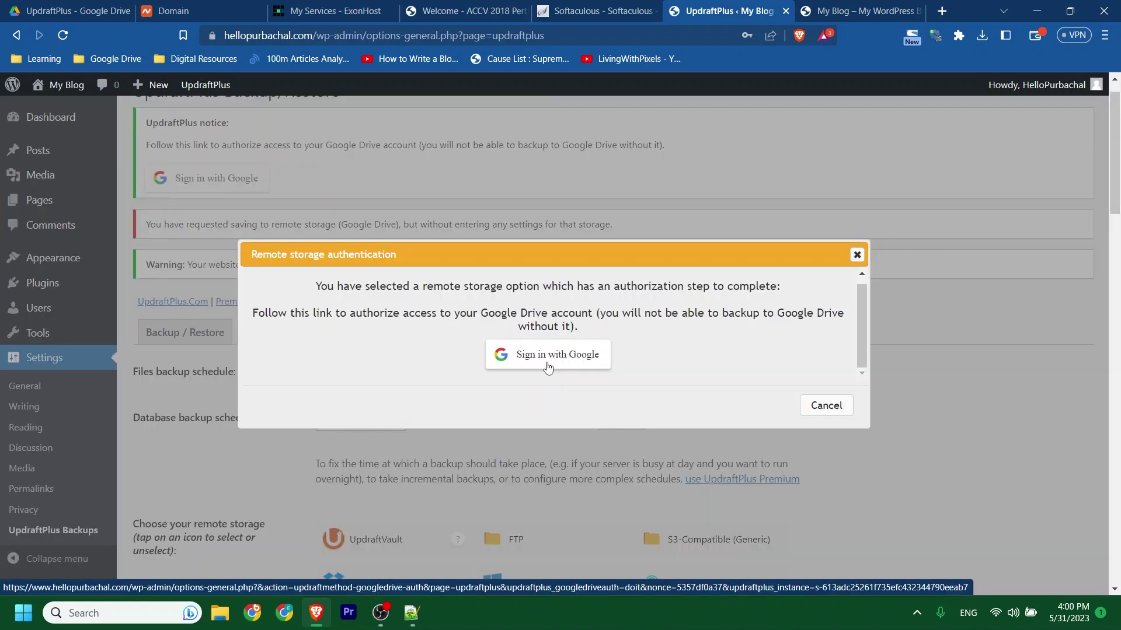
Sign in with Google, allow UpdraftPlus Drive access, and complete the setup.
left_click(548, 361)
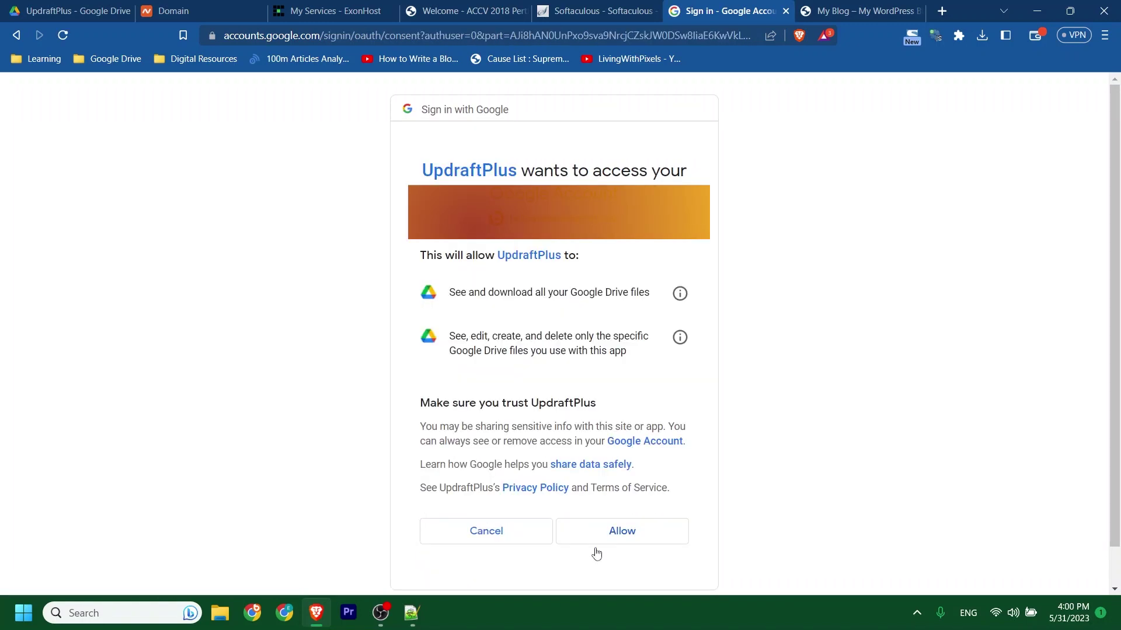
left_click(635, 531)
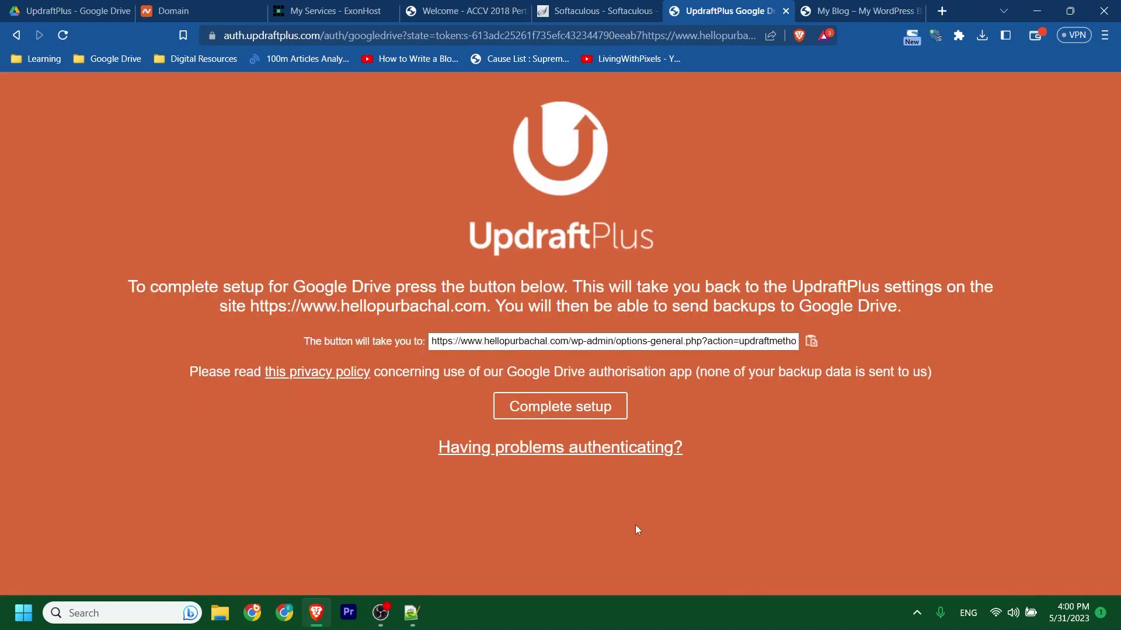
left_click(572, 409)
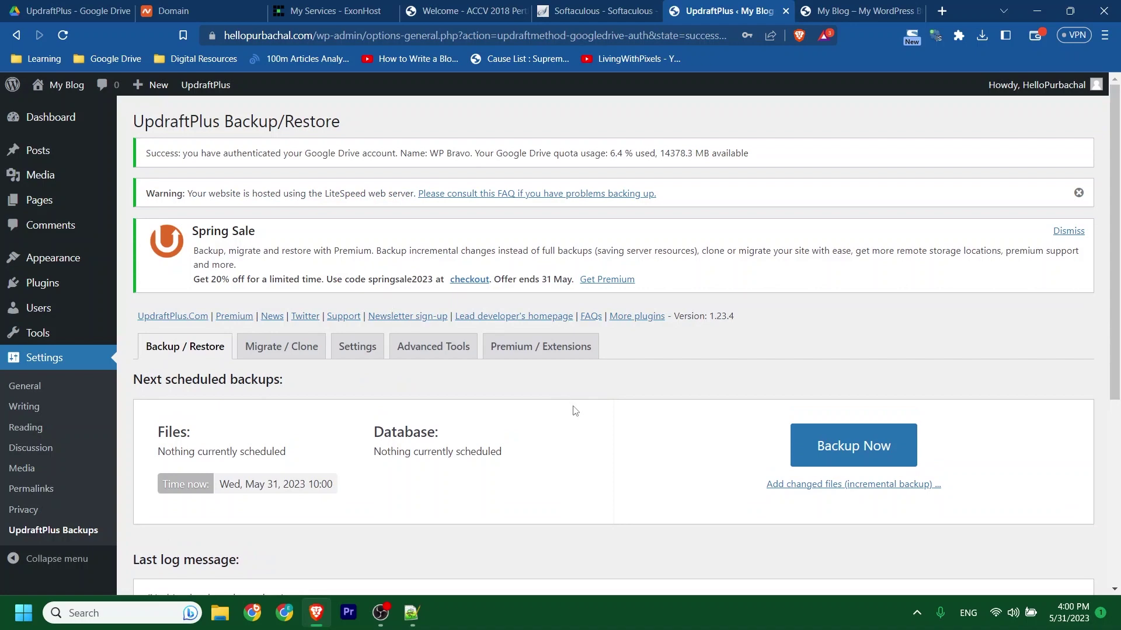
scroll(1118, 363, "down", 5)
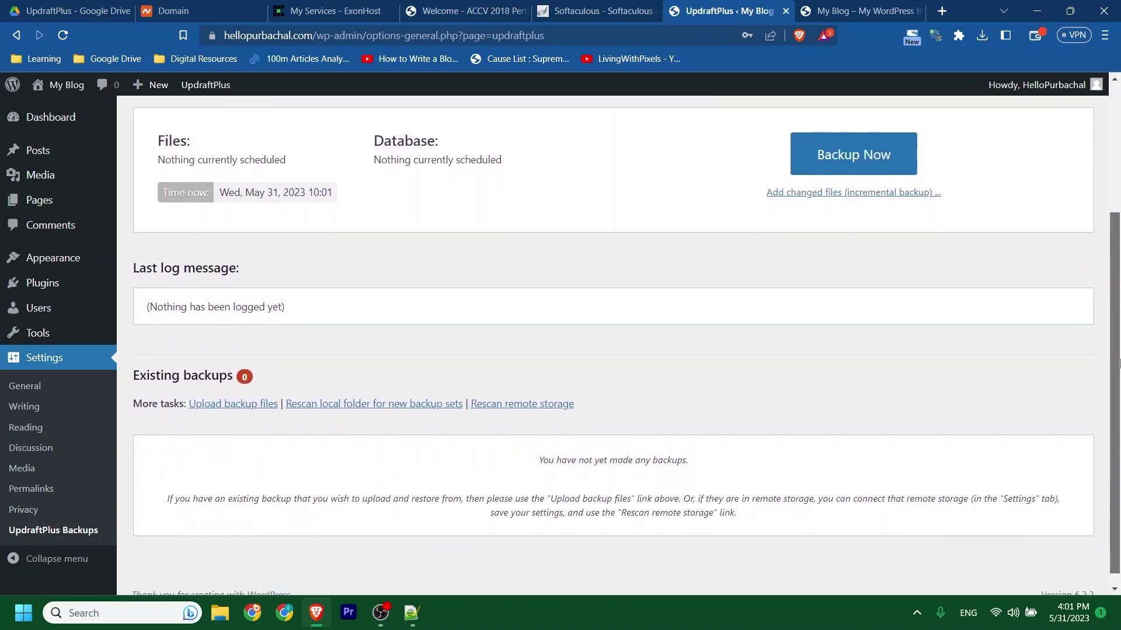
Rescan Google Drive to import its backups, check the blog, and restore the Feb 24, 2023 14:03 backup.
left_click(528, 404)
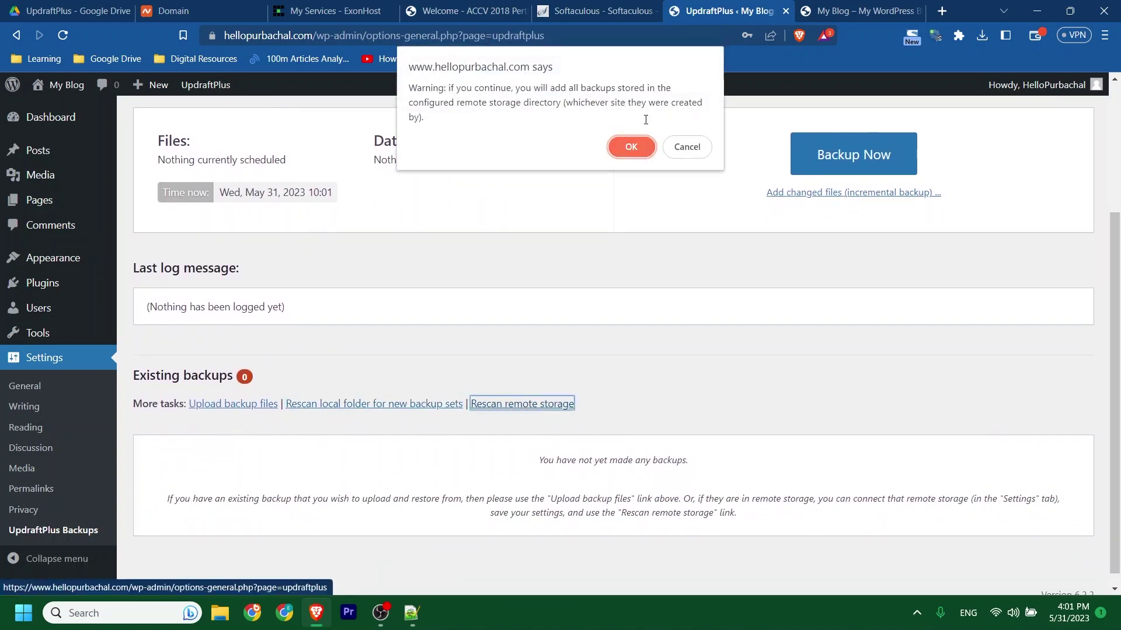
left_click(629, 146)
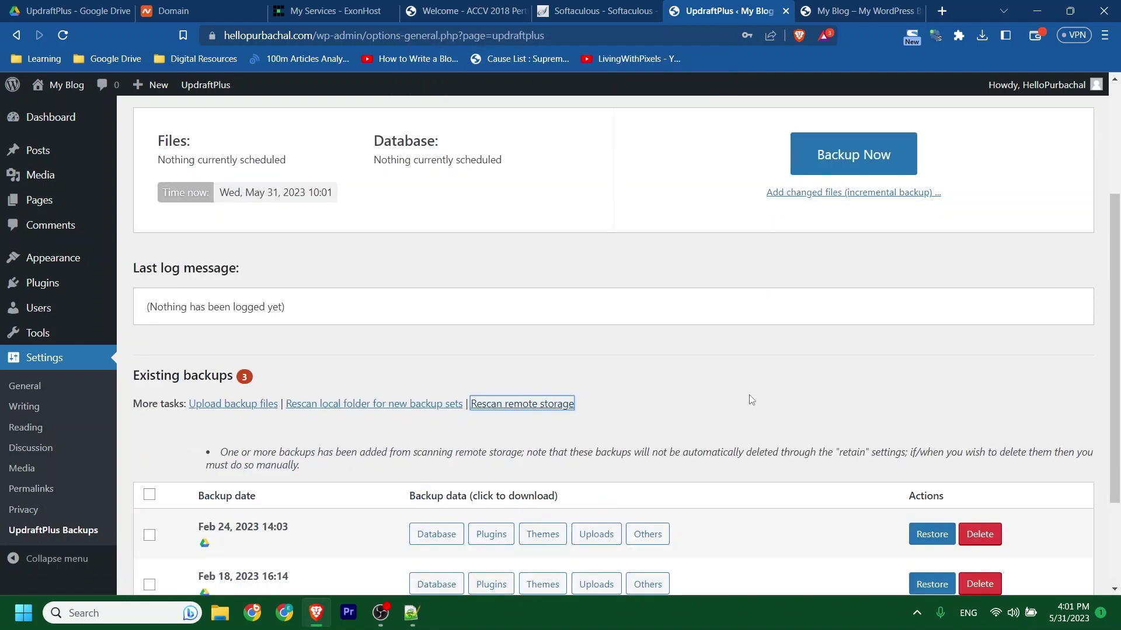
left_click(852, 6)
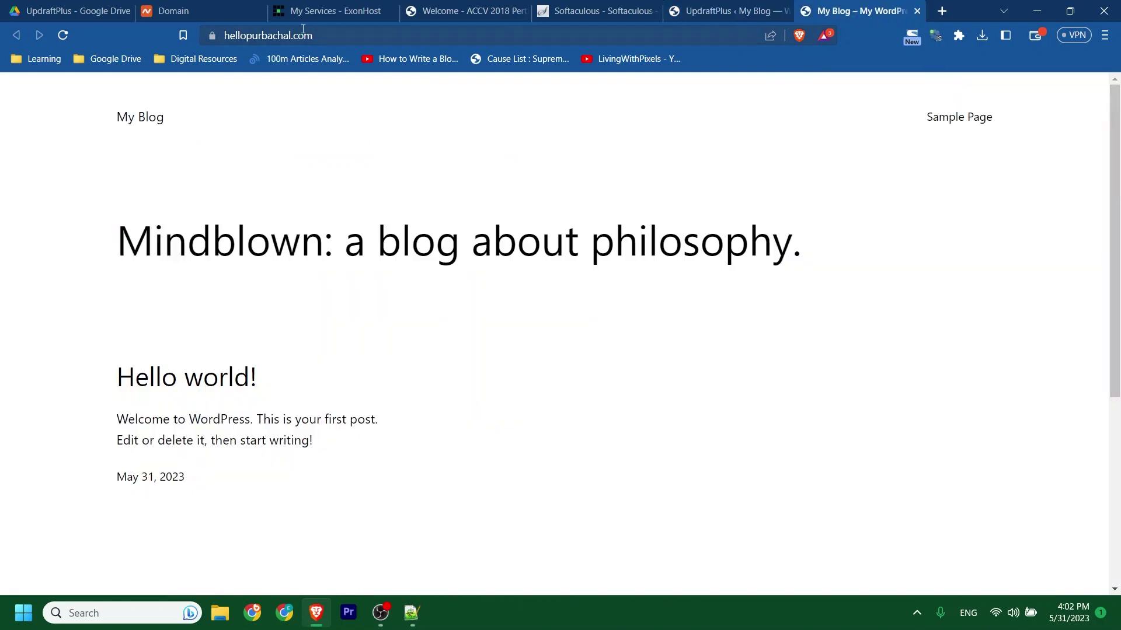
left_click(65, 37)
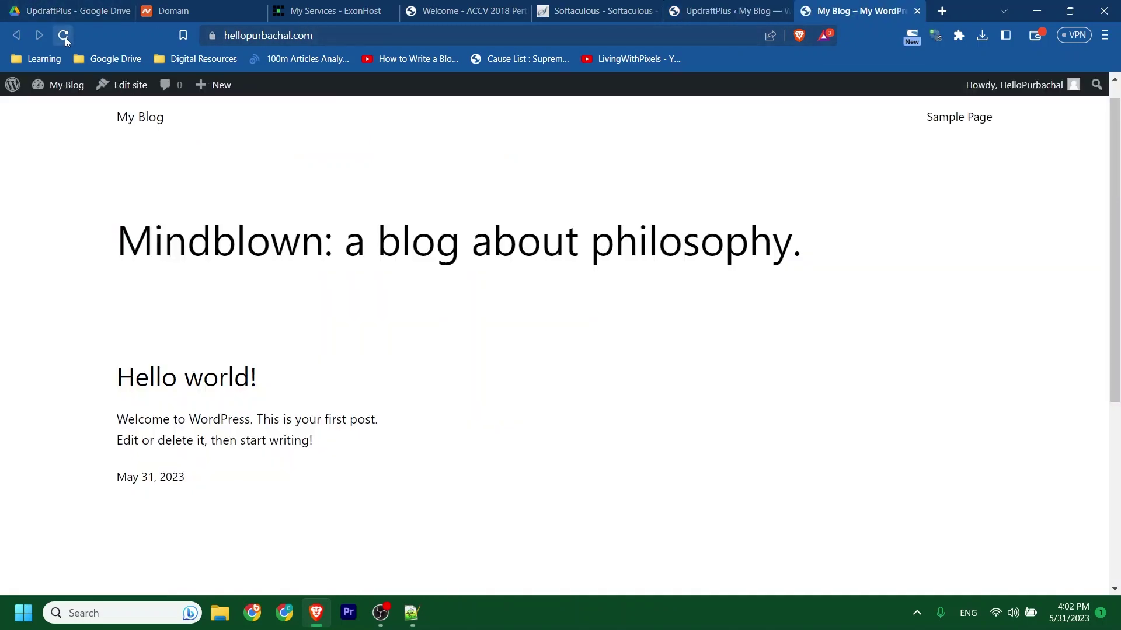
left_click(741, 6)
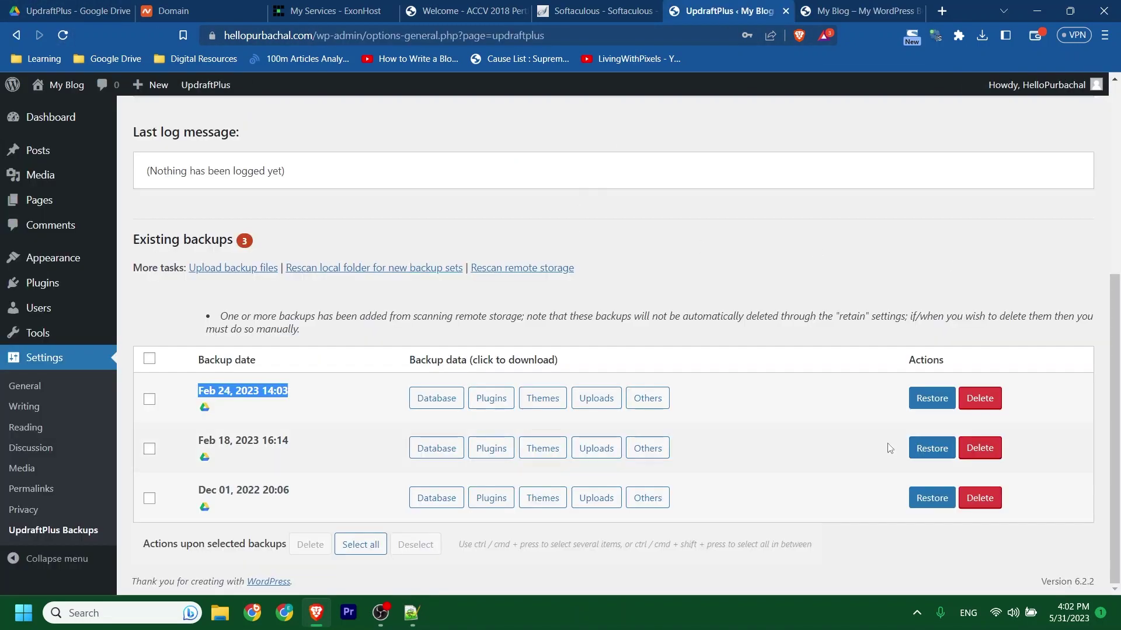
left_click(932, 399)
Tick Plugins, Themes, Uploads, Others and Database for the restore.
left_click(588, 191)
left_click(588, 209)
left_click(588, 227)
left_click(588, 244)
left_click(589, 263)
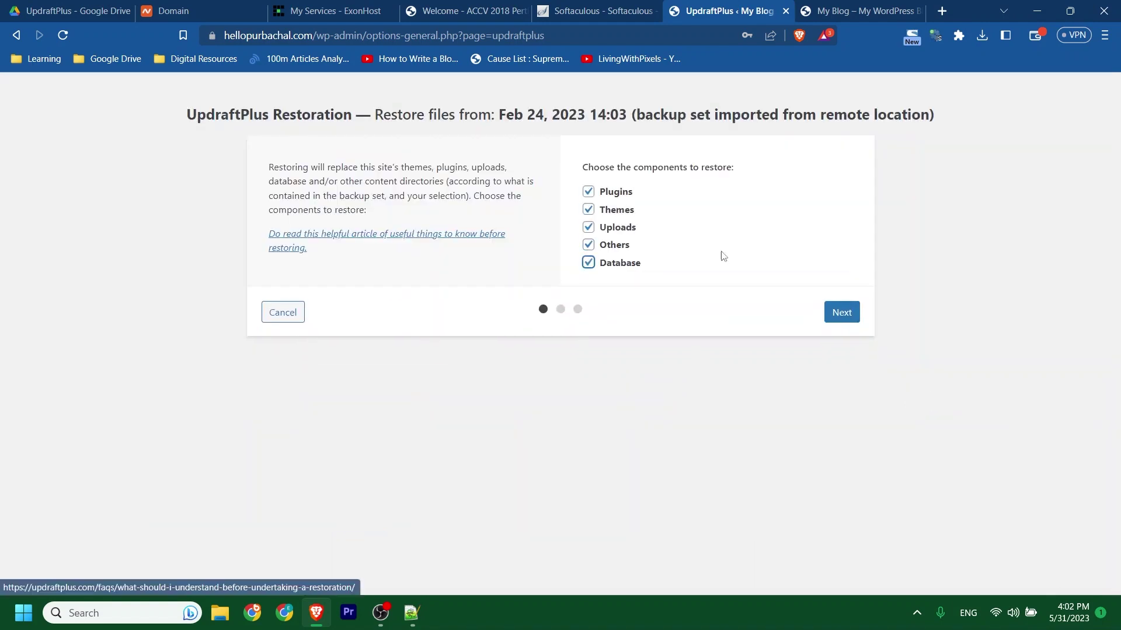
Run the restoration past the warnings, then reload the blog to see the Hello Purbachal site.
left_click(847, 314)
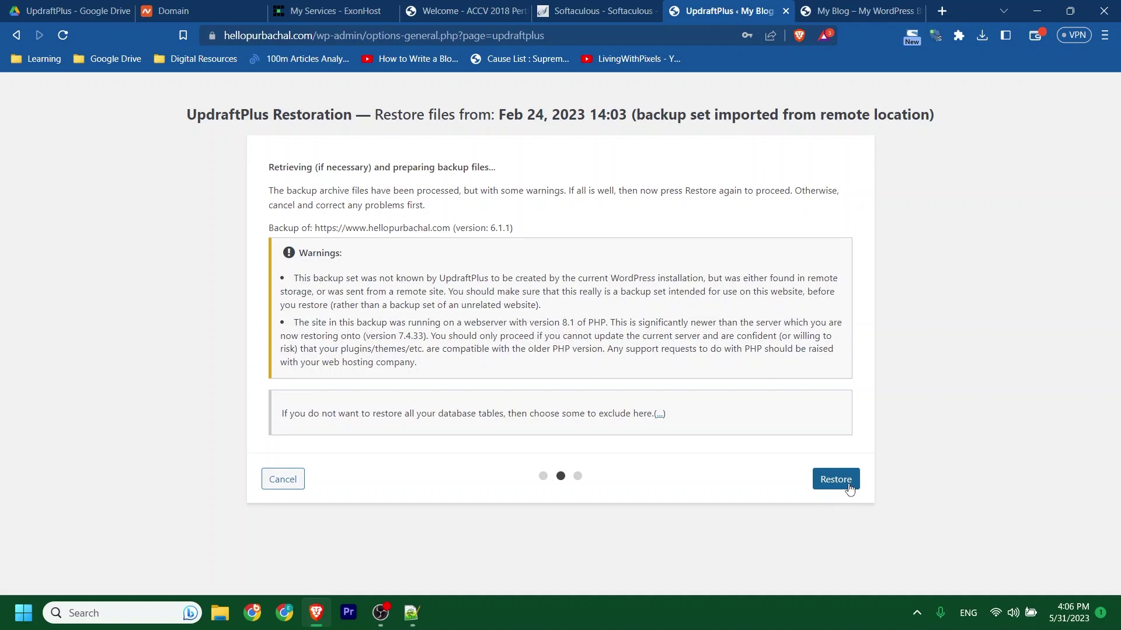
left_click(836, 480)
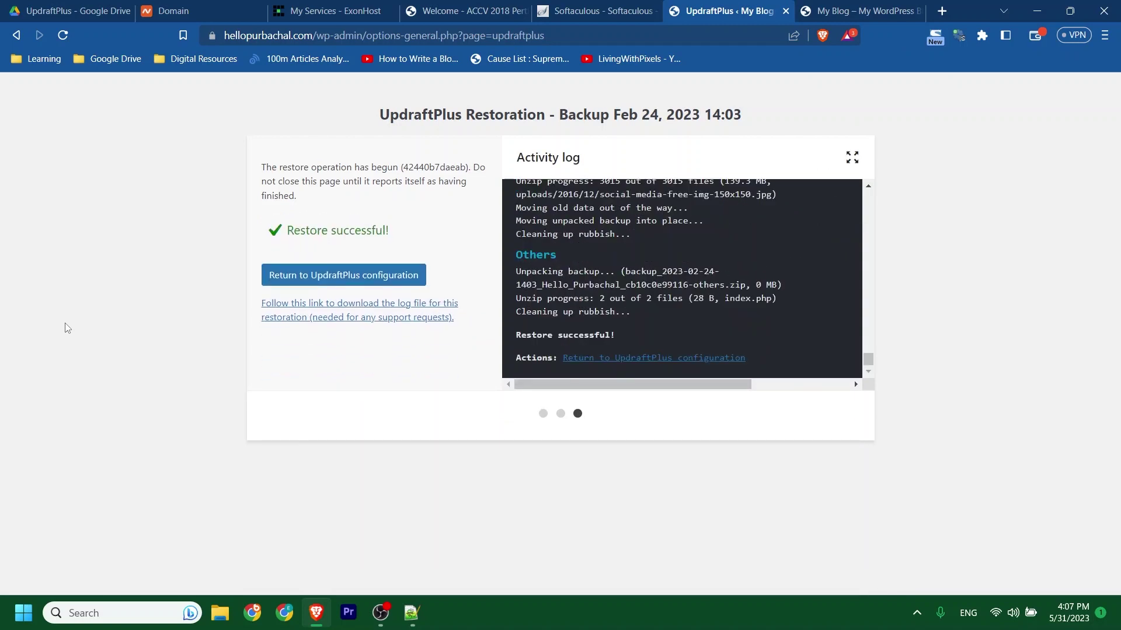
key("ctrl+Tab")
left_click(149, 146)
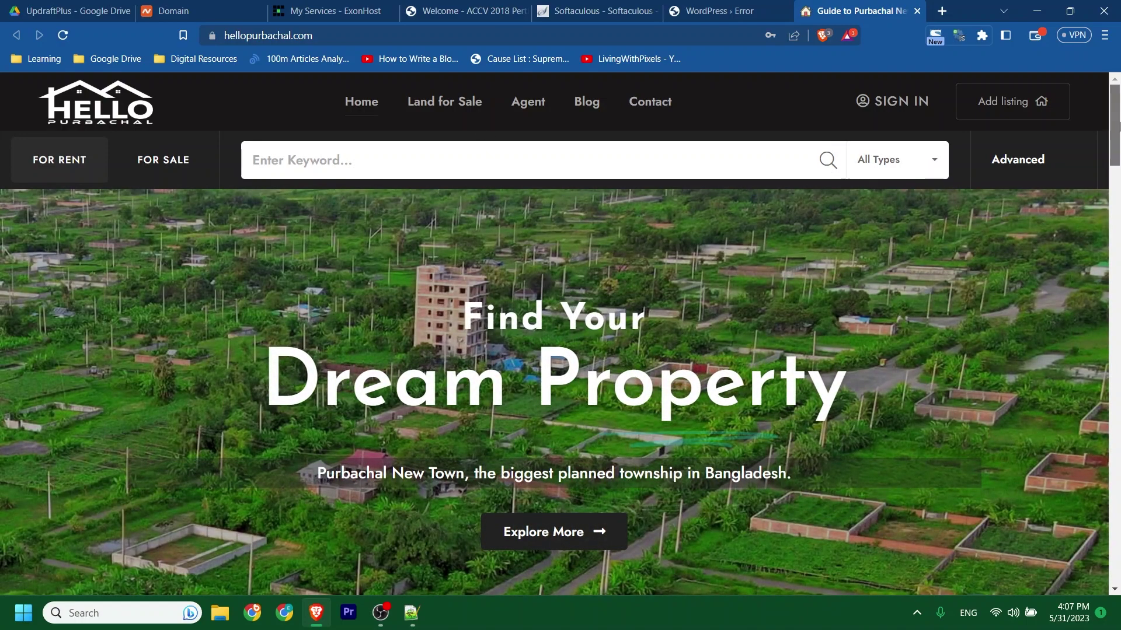
Go to Land for Sale and open the 7 Katha Land For Sale Near Purbachal listing.
left_click_drag(1119, 123, 1118, 82)
left_click(435, 105)
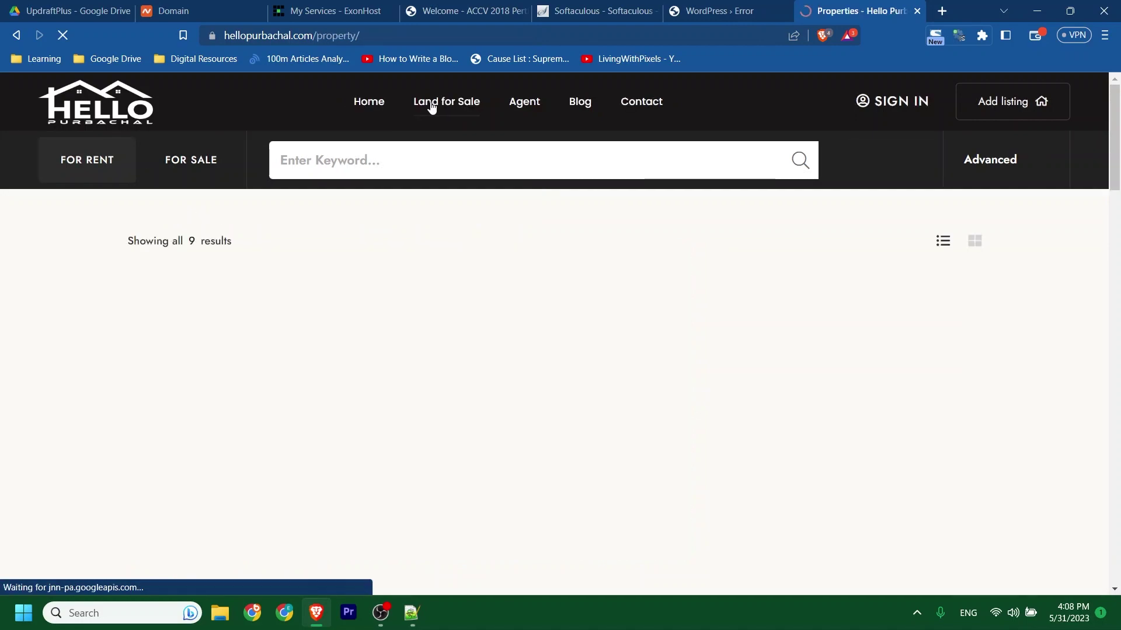
left_click_drag(1119, 164, 1118, 308)
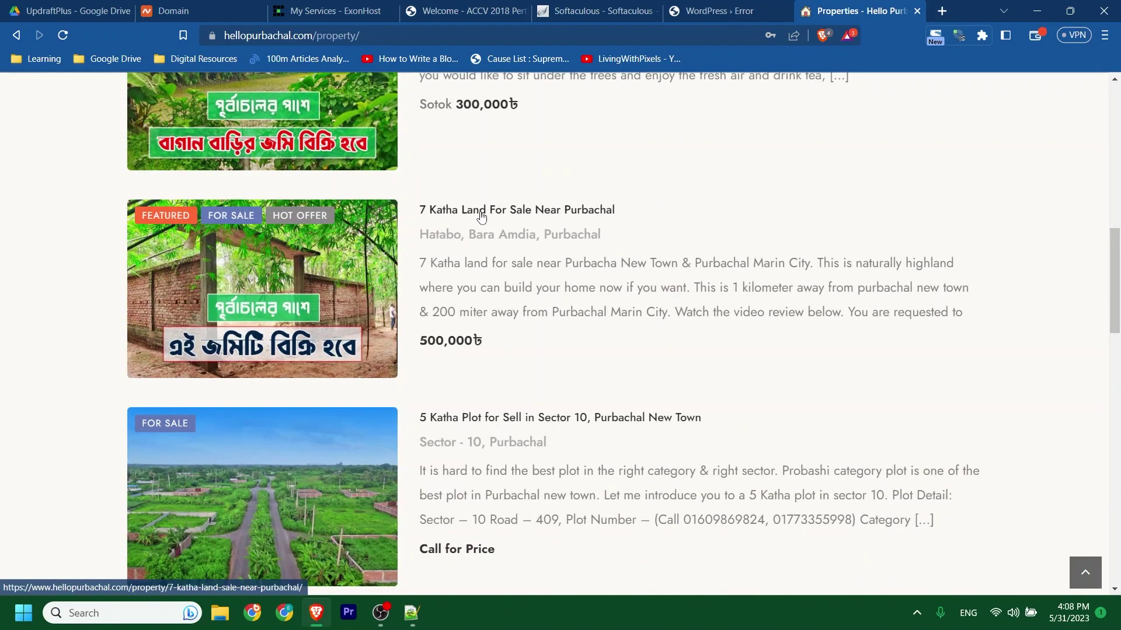
left_click(481, 215)
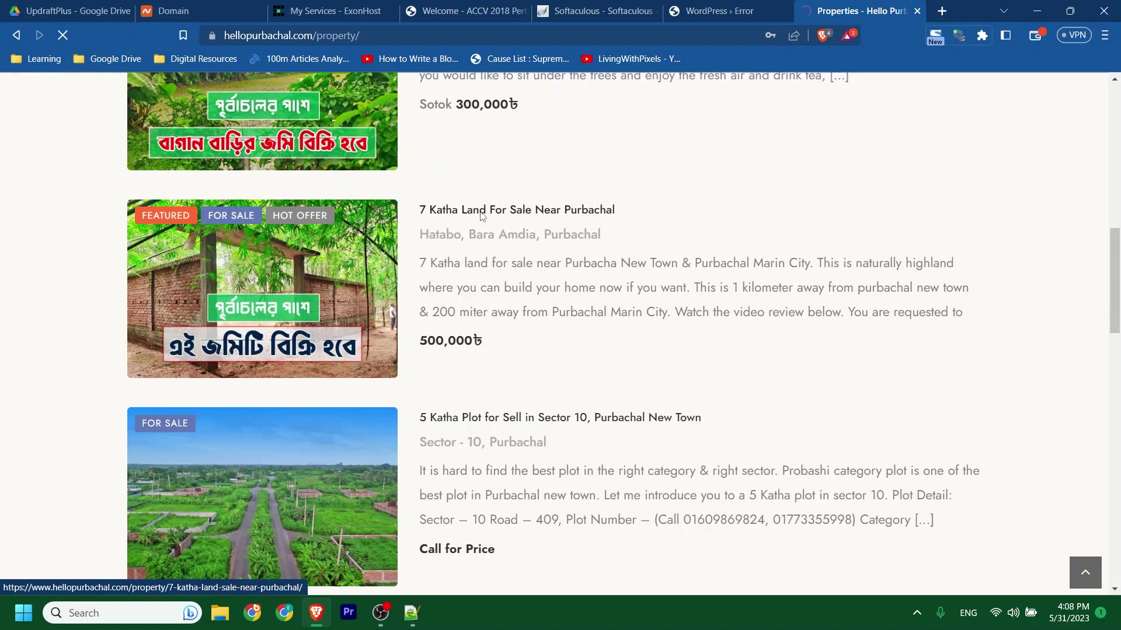